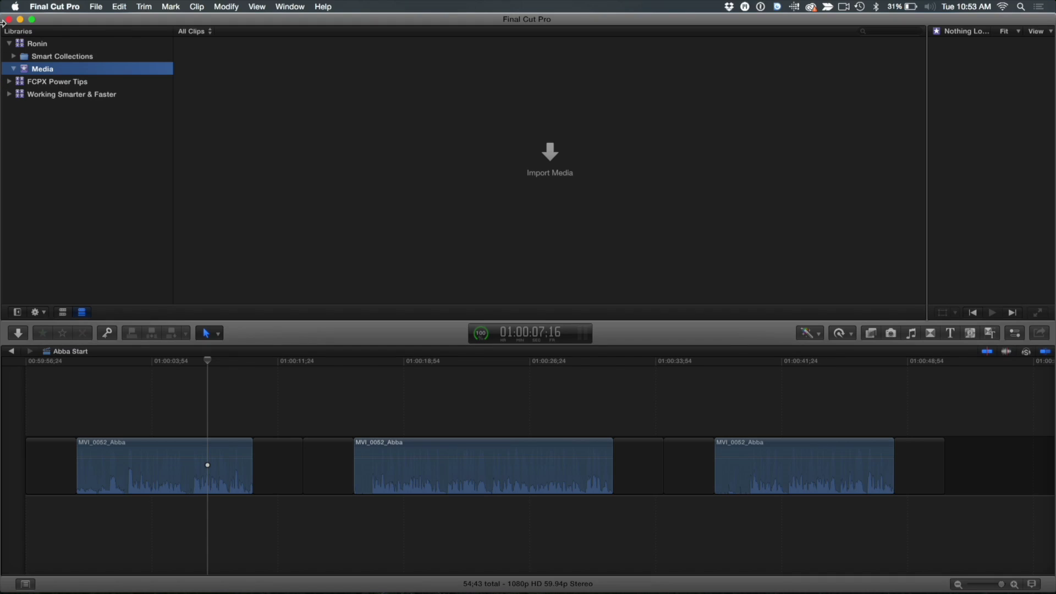
Inspect the Ronin library's storage properties, then hide them again.
click(45, 46)
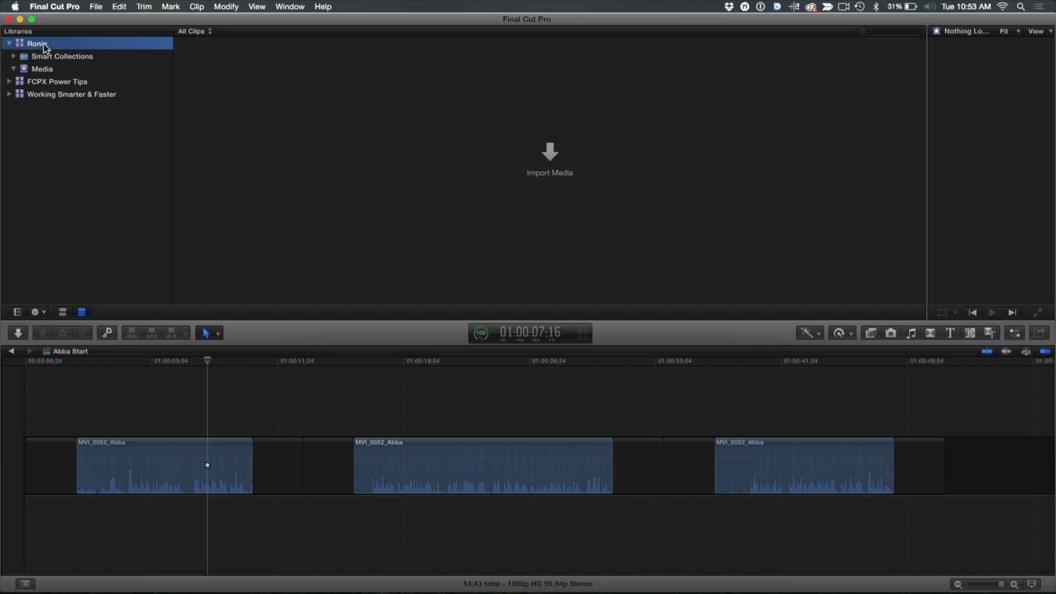
key(super+4)
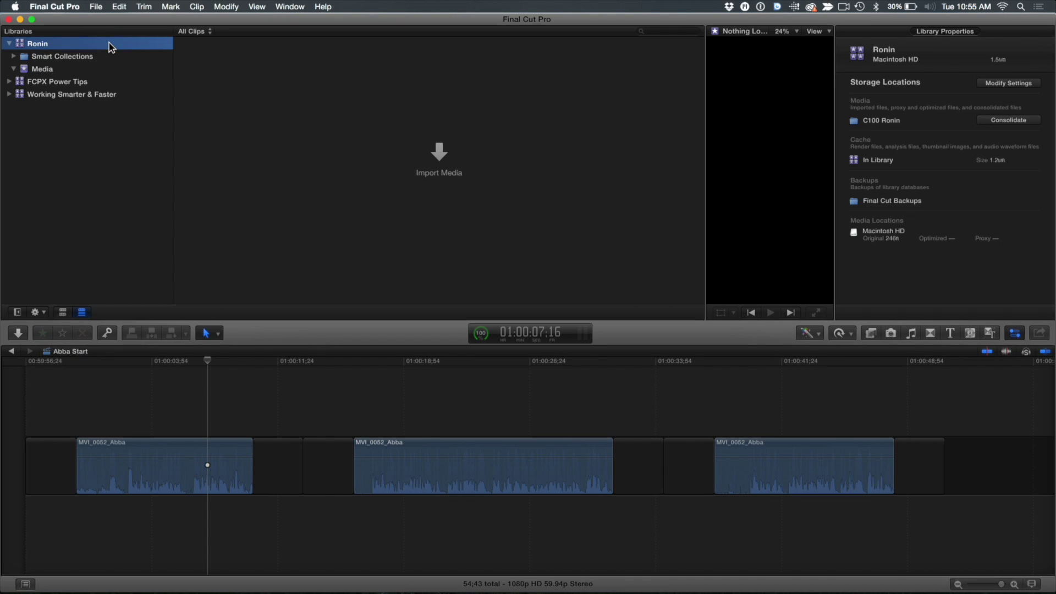
key(super+4)
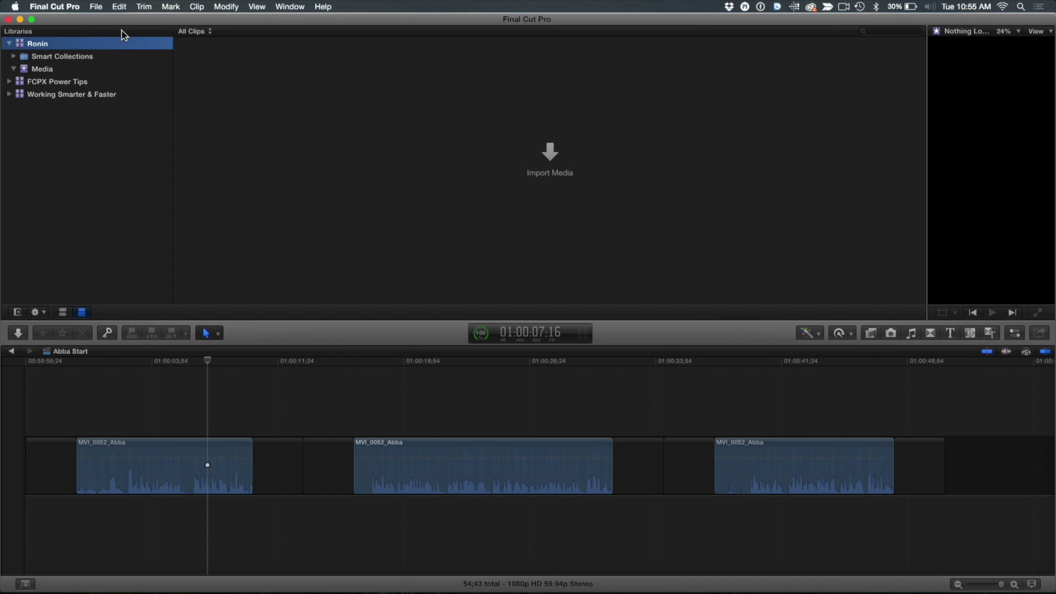
Start an import into the Media event and list the C100_Card_A_04_07-08_16 archive's clips.
click(47, 75)
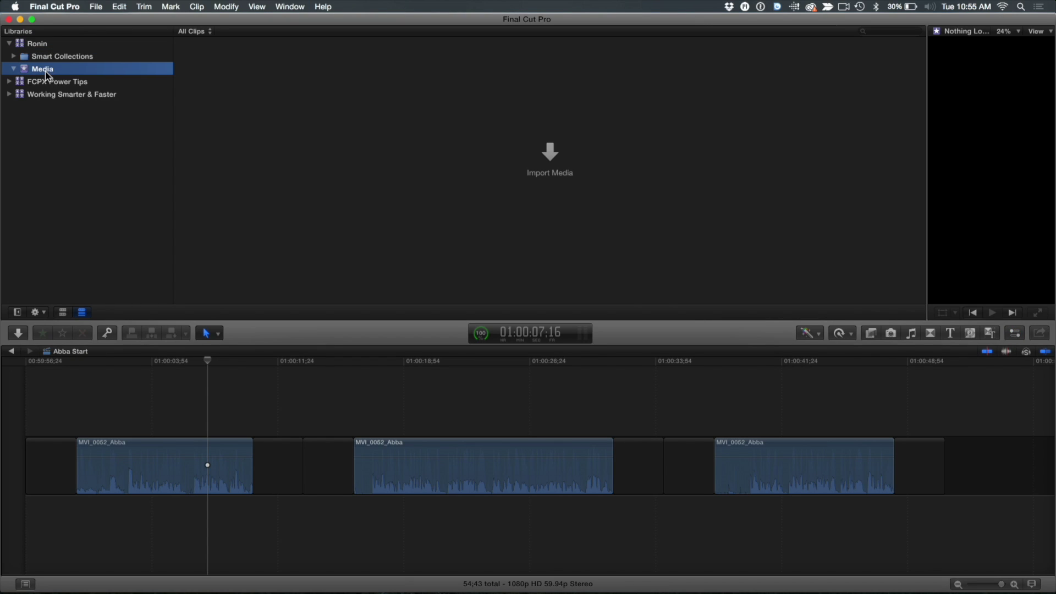
click(19, 334)
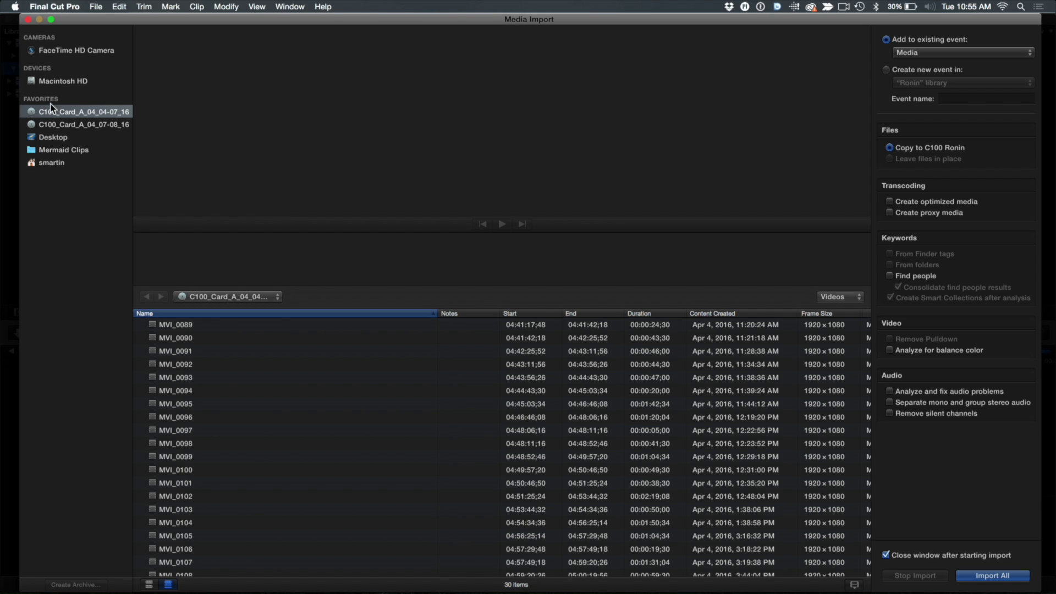
click(46, 126)
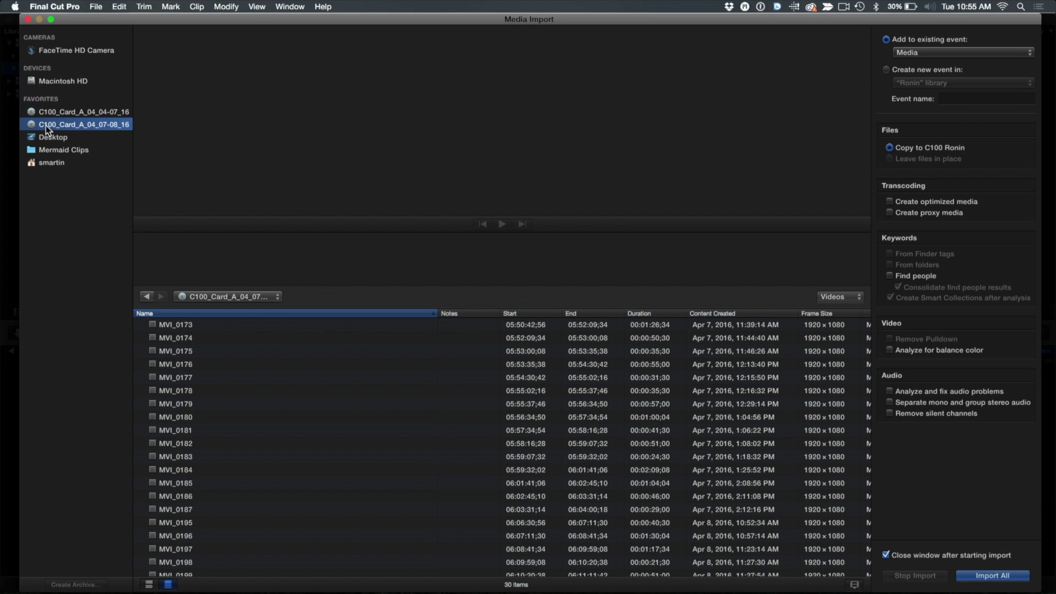
click(37, 111)
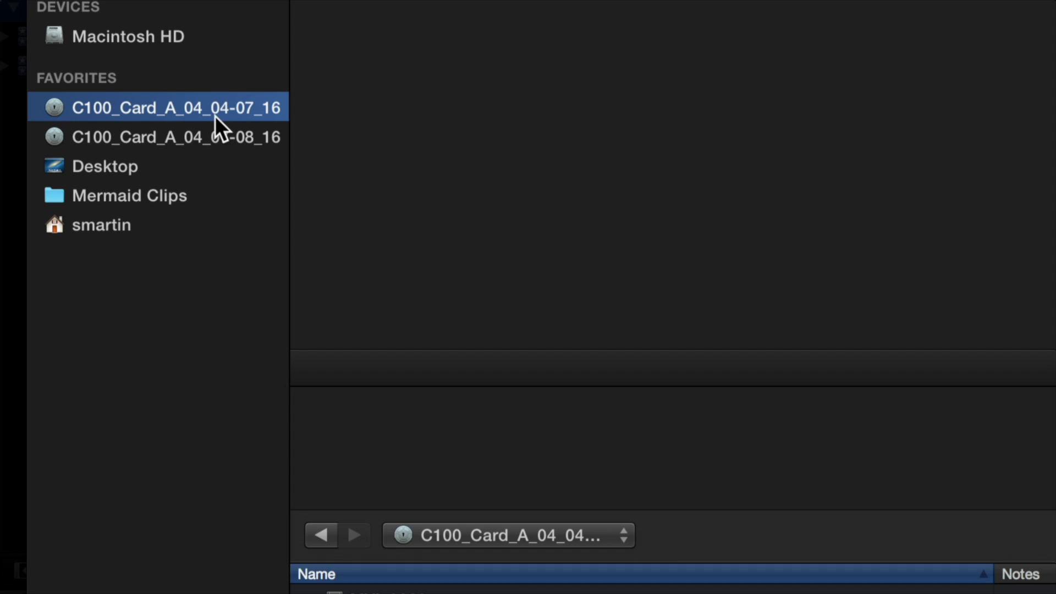
click(142, 138)
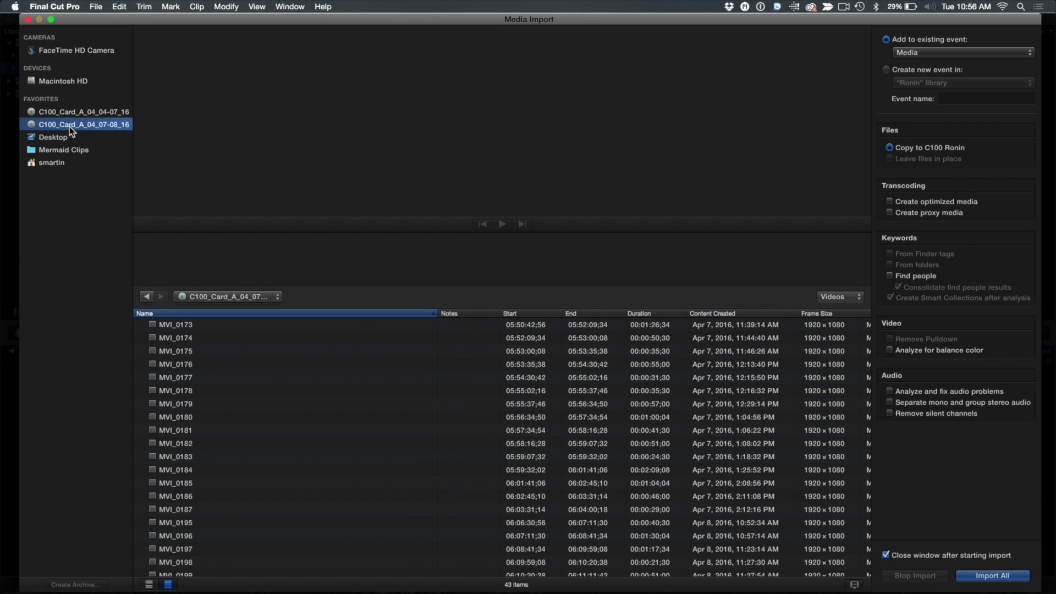
Preview MVI_0173, select MVI_0173 through MVI_0175, and import them into the Media event.
click(186, 325)
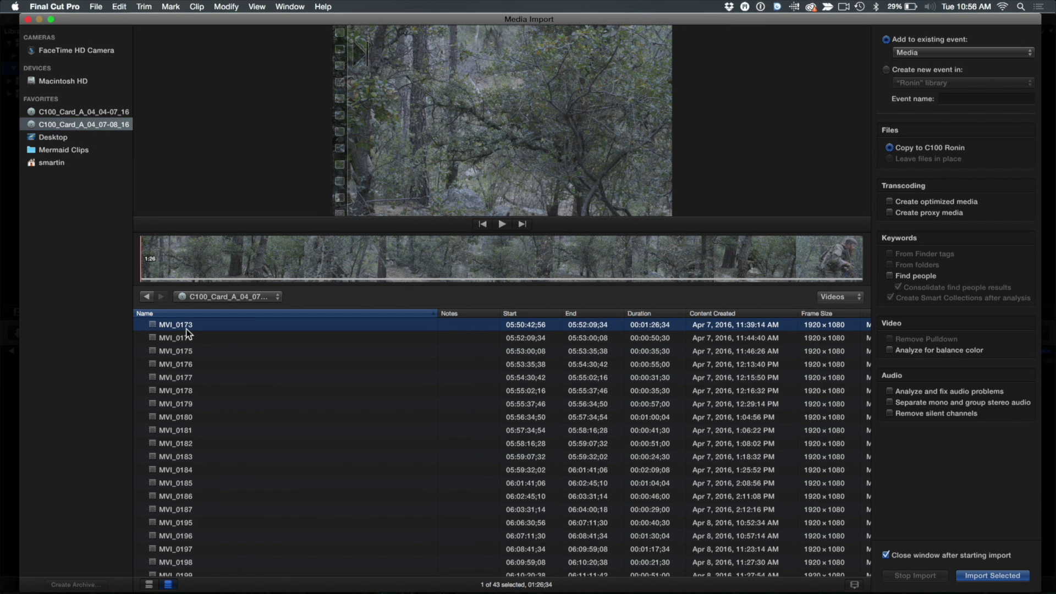
click(409, 272)
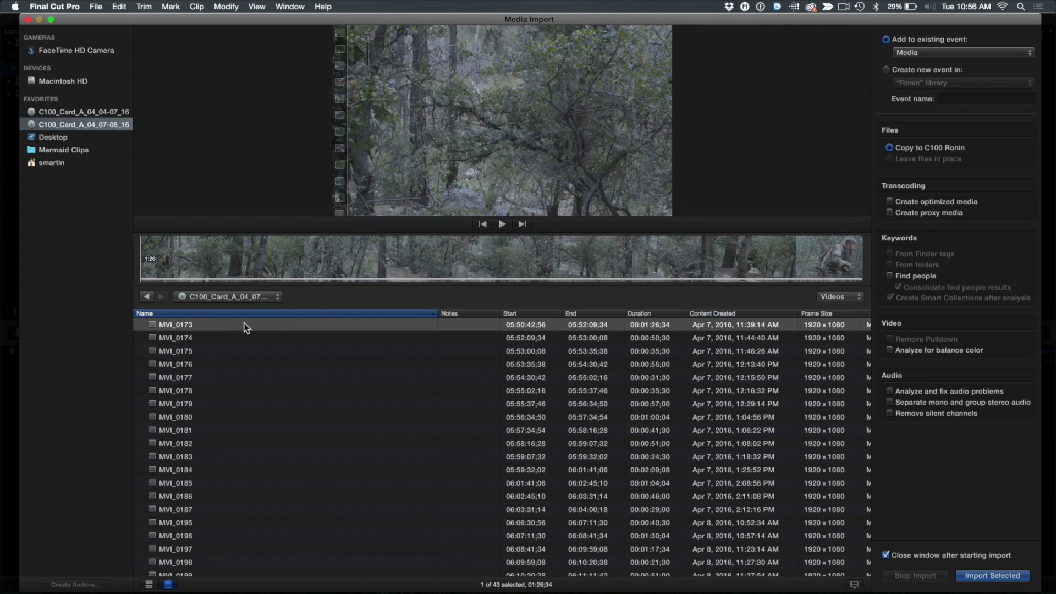
shift+click(180, 353)
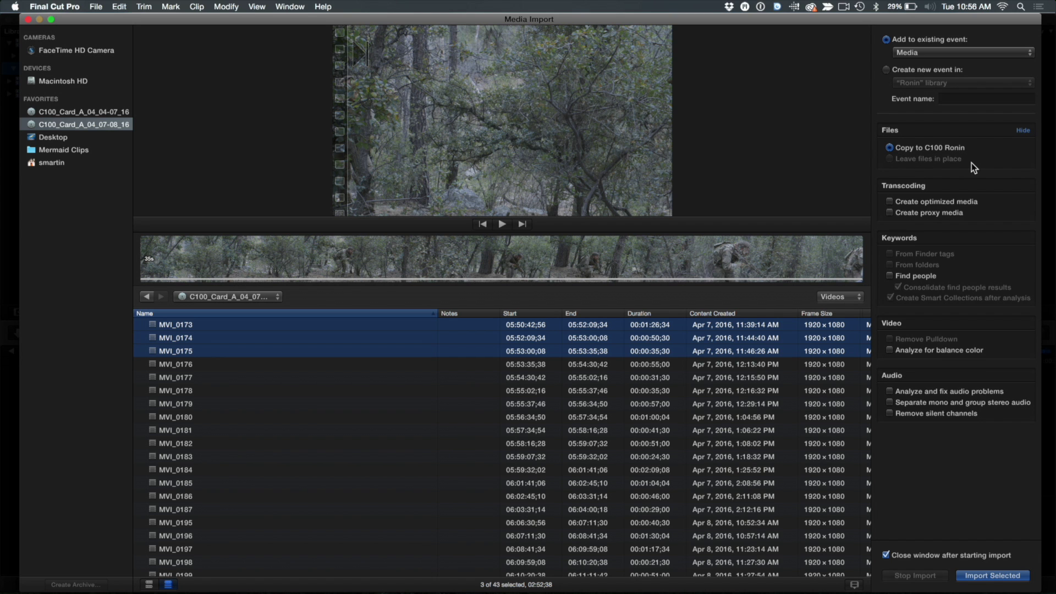
click(988, 578)
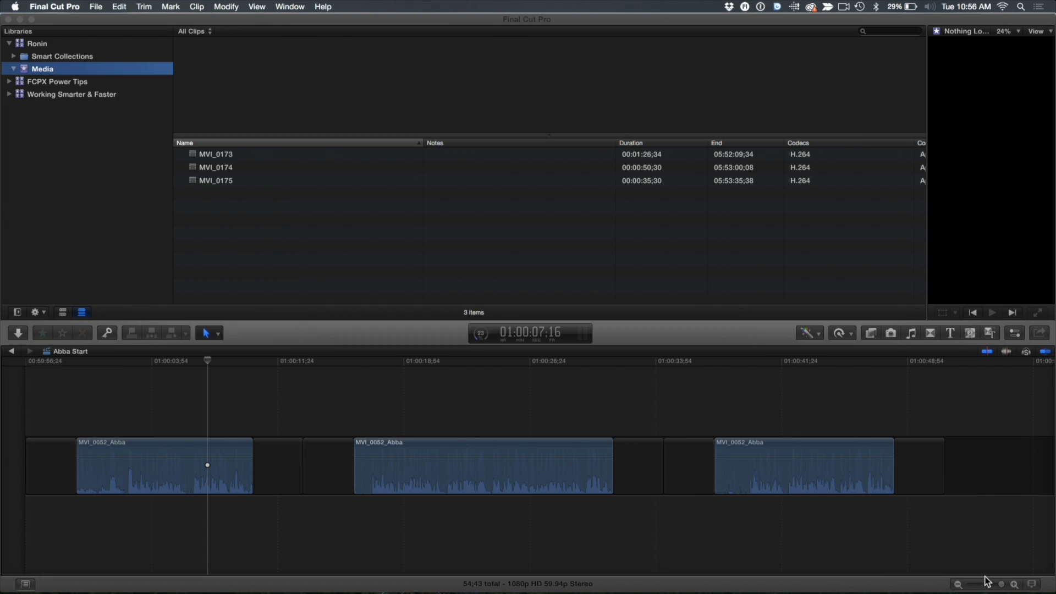
Preview reimported clips MVI_0173, MVI_0174 and MVI_0175, then quit Final Cut Pro.
click(222, 159)
click(220, 165)
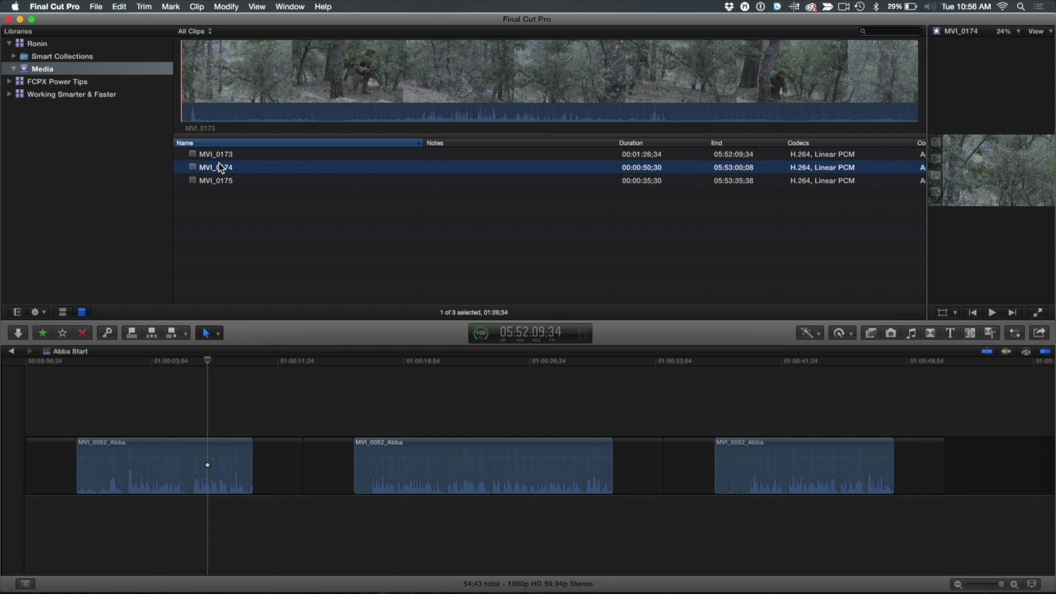
click(216, 182)
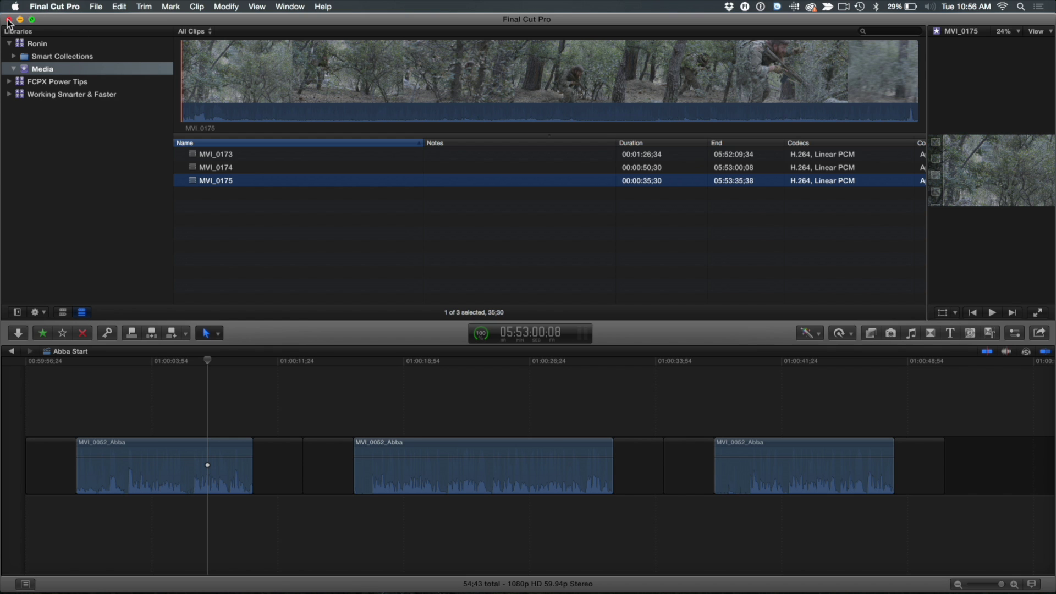
click(54, 6)
click(58, 154)
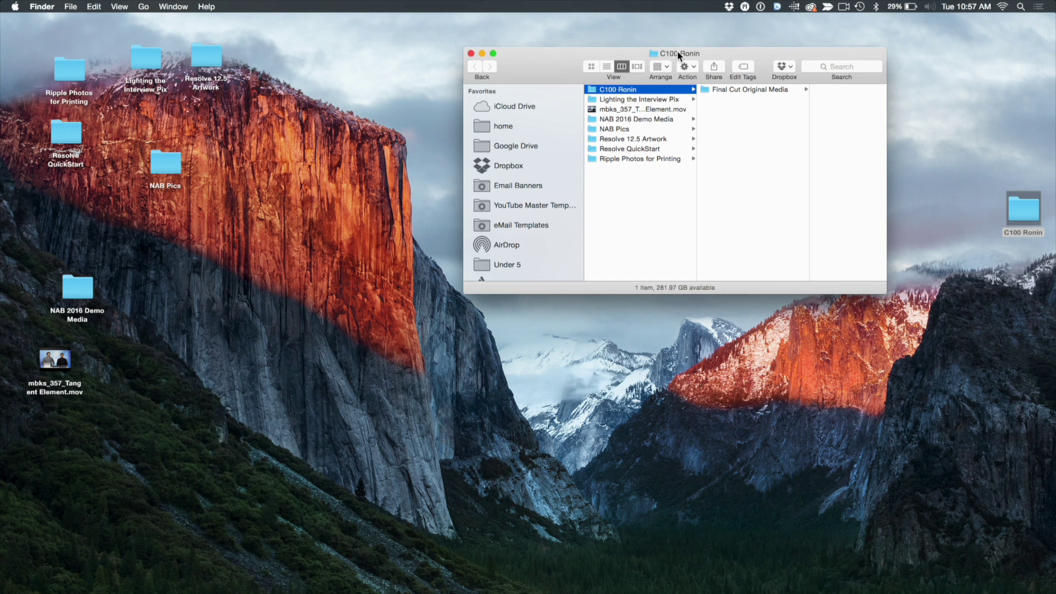
Delete MVI_0173–MVI_0175 .mov files from the 2016-04-07 Original Media folder and relaunch Final Cut Pro.
drag(639, 52, 352, 51)
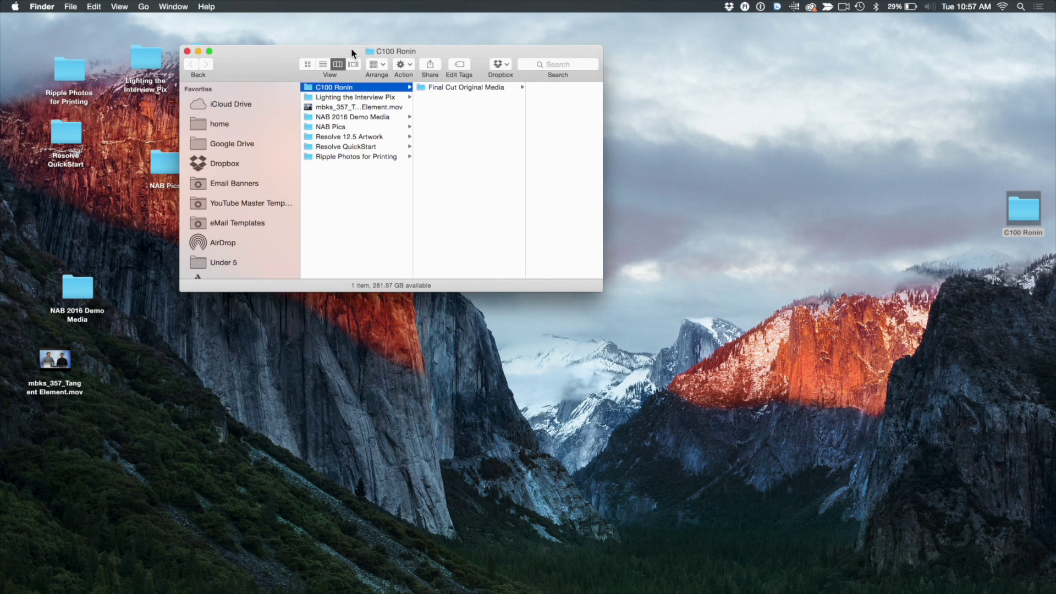
click(450, 87)
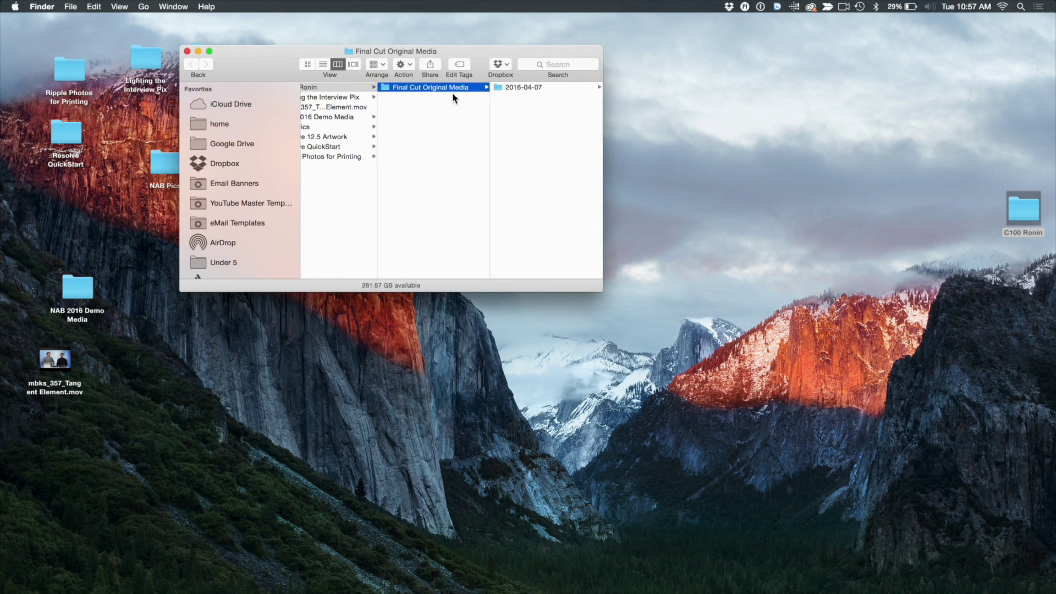
click(521, 87)
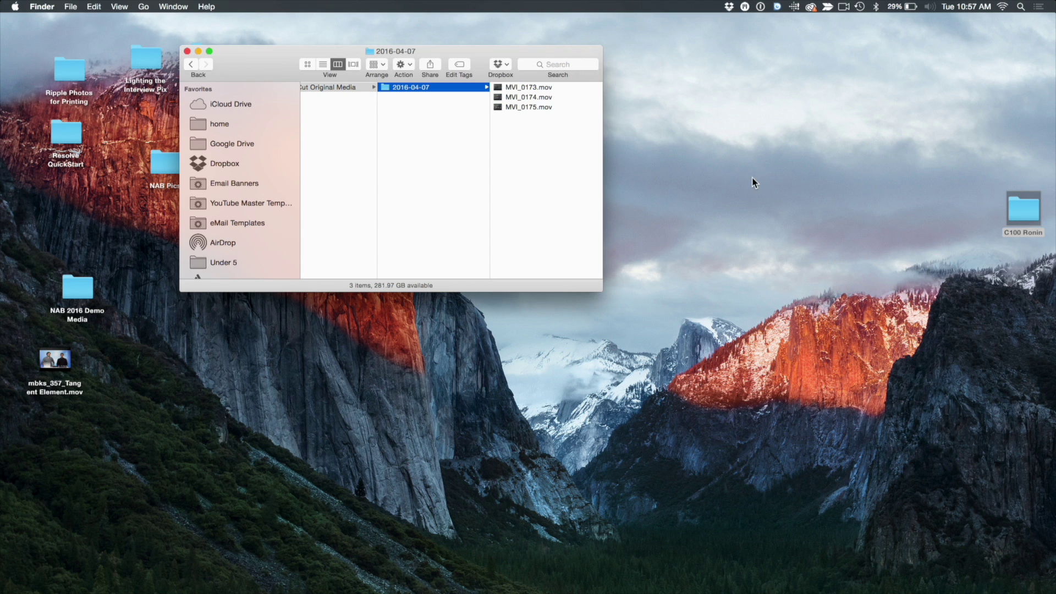
click(735, 140)
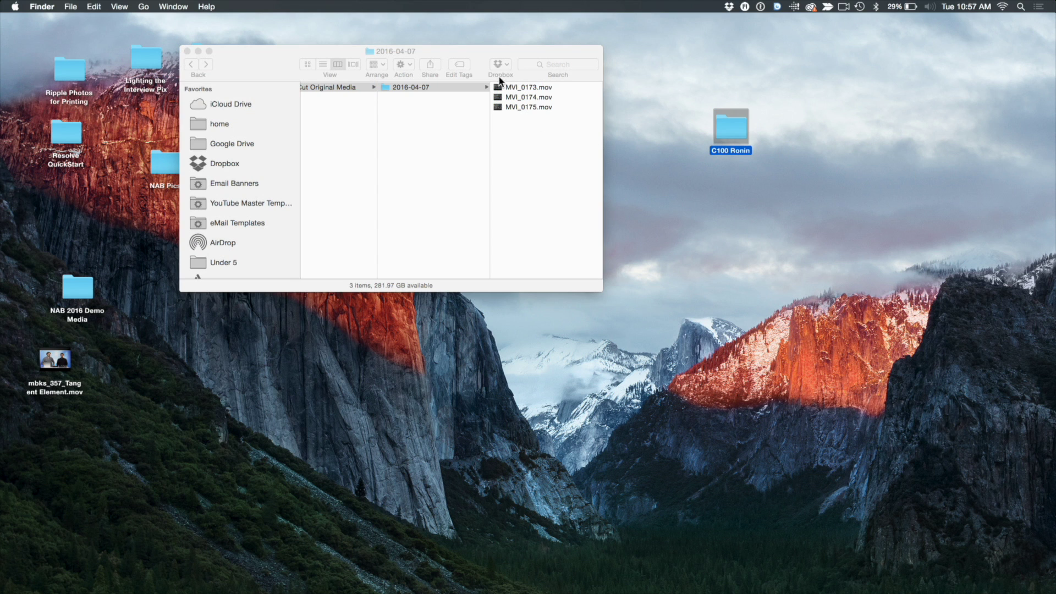
click(502, 87)
click(502, 87)
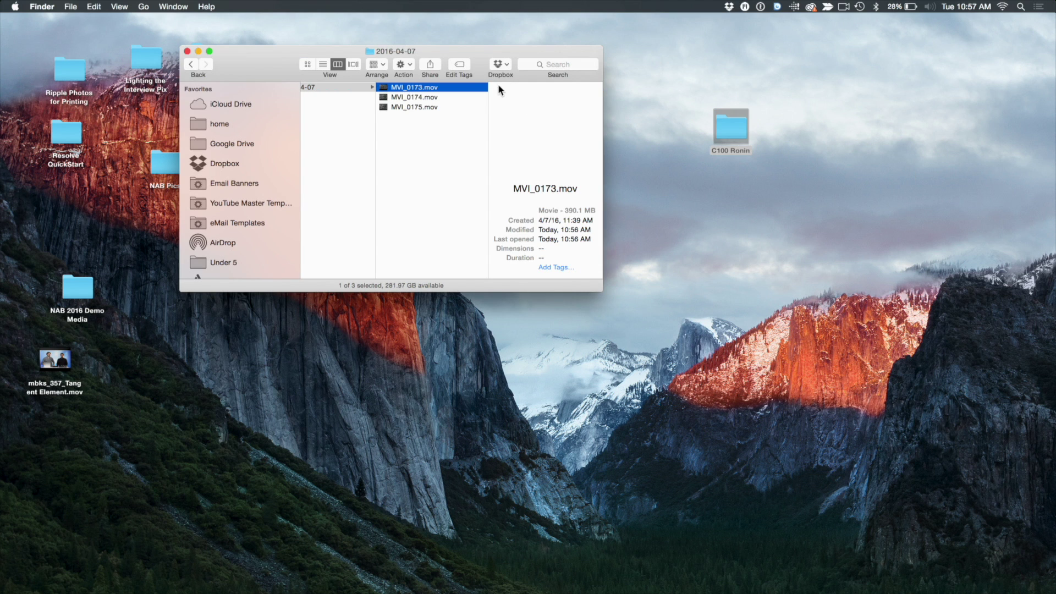
shift+click(424, 107)
key(super+BackSpace)
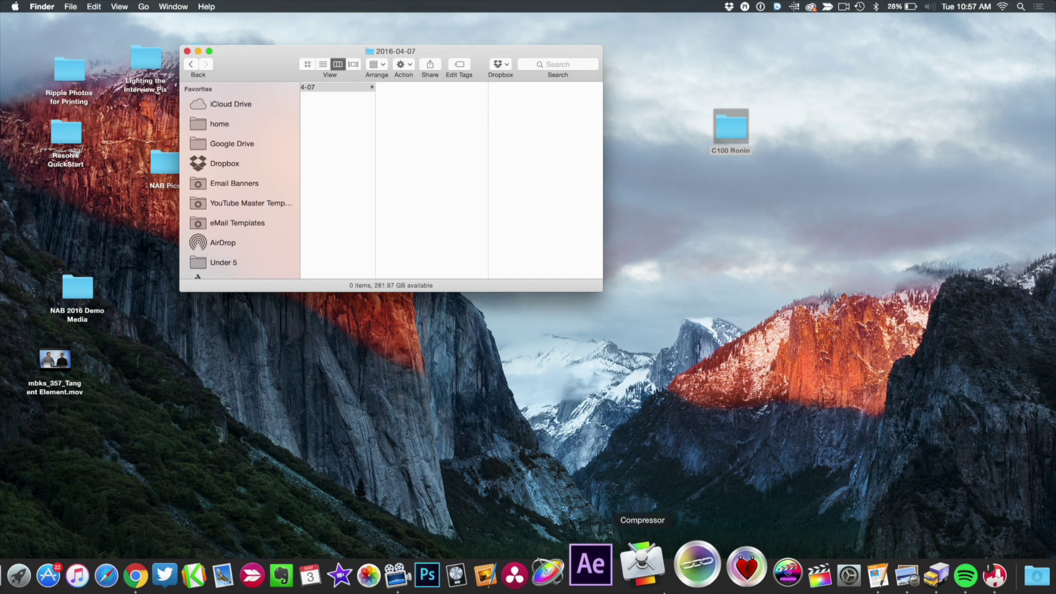
click(775, 584)
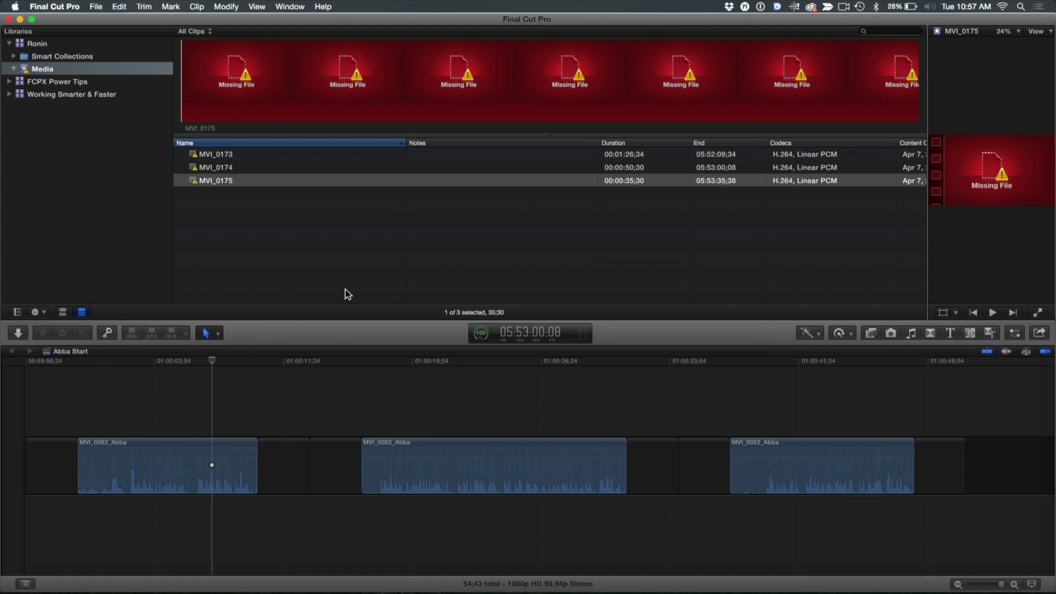
click(276, 245)
click(211, 156)
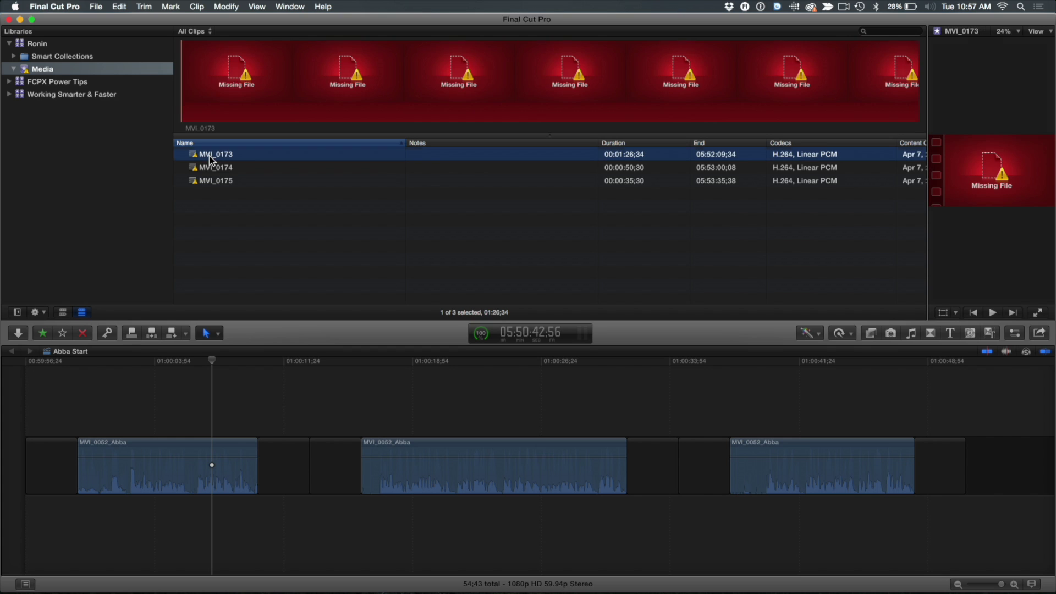
click(97, 6)
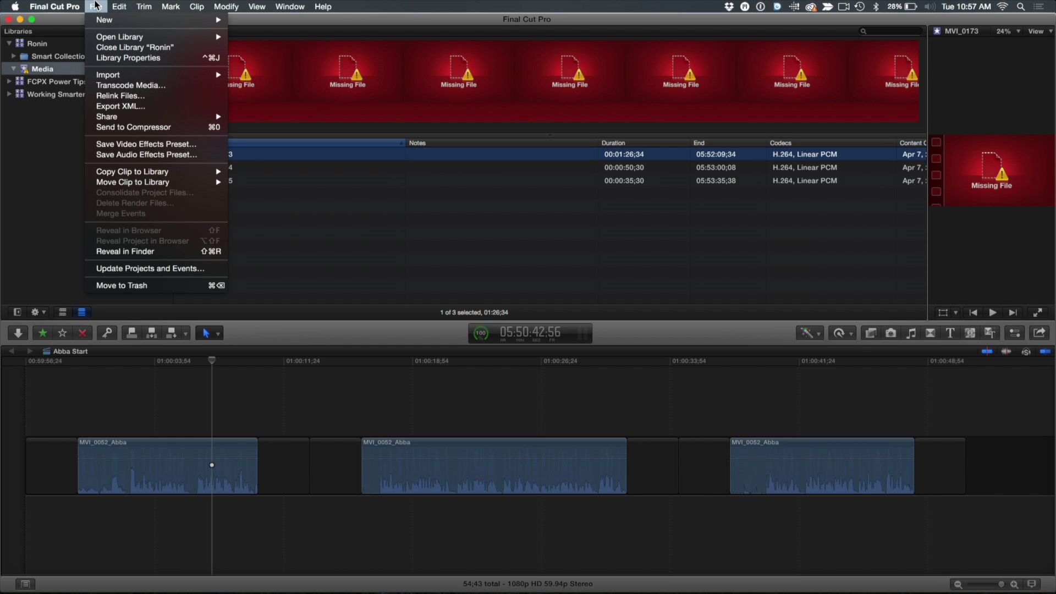
mouse_move(114, 77)
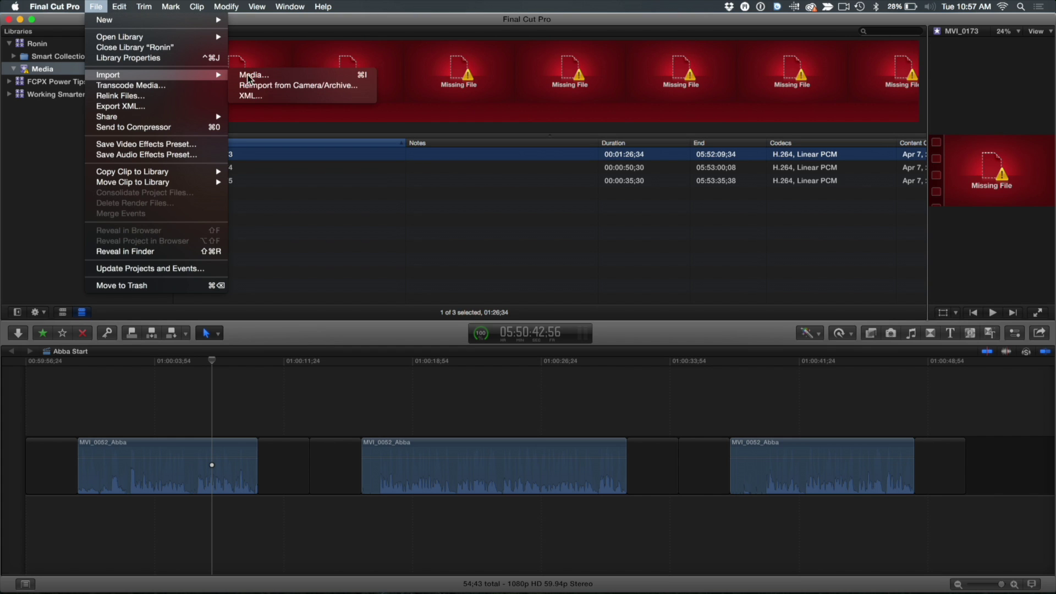
click(281, 86)
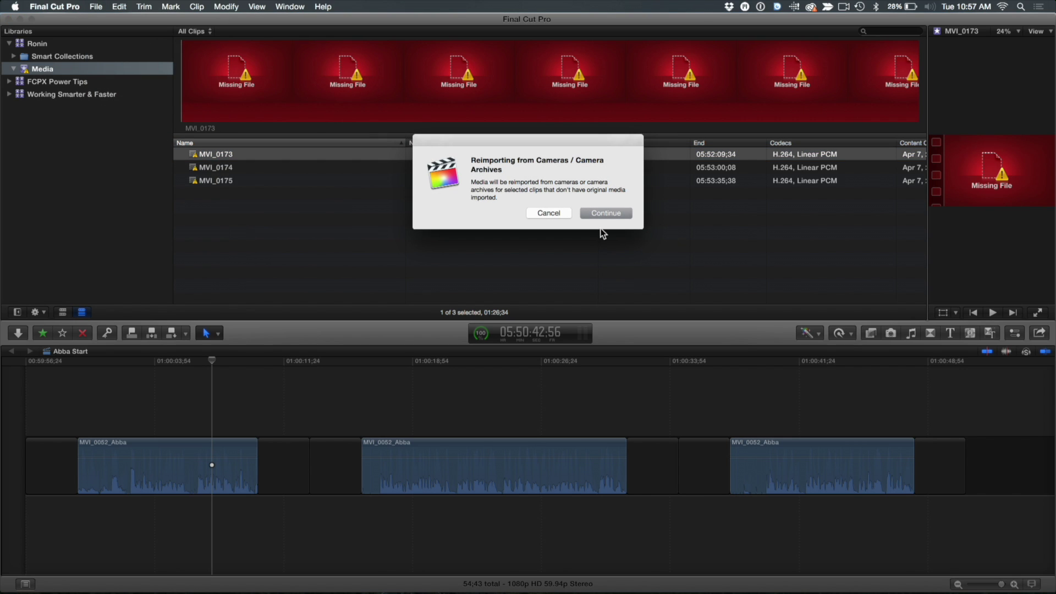
click(605, 214)
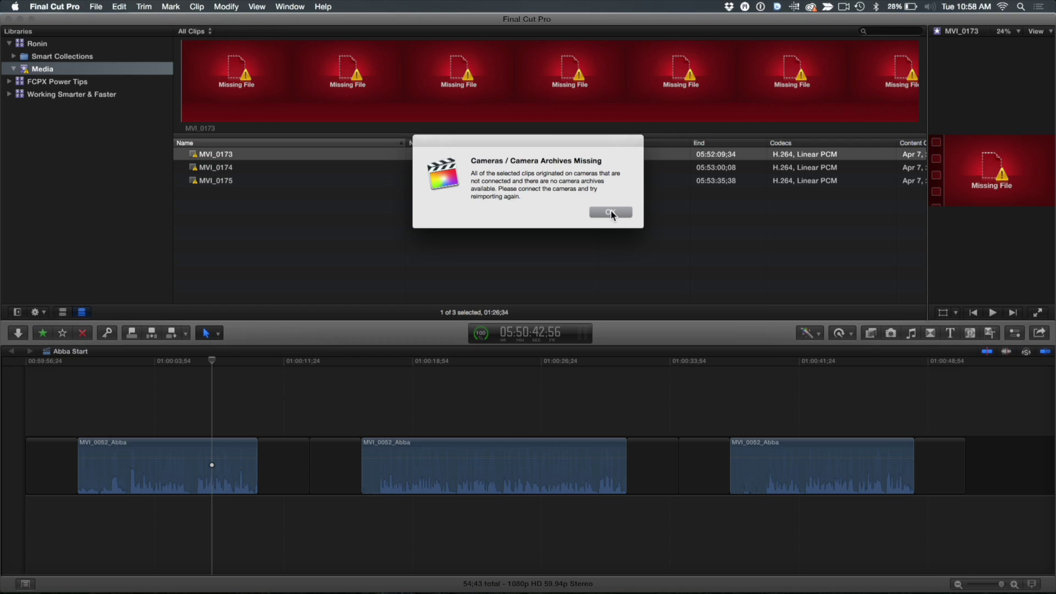
click(611, 211)
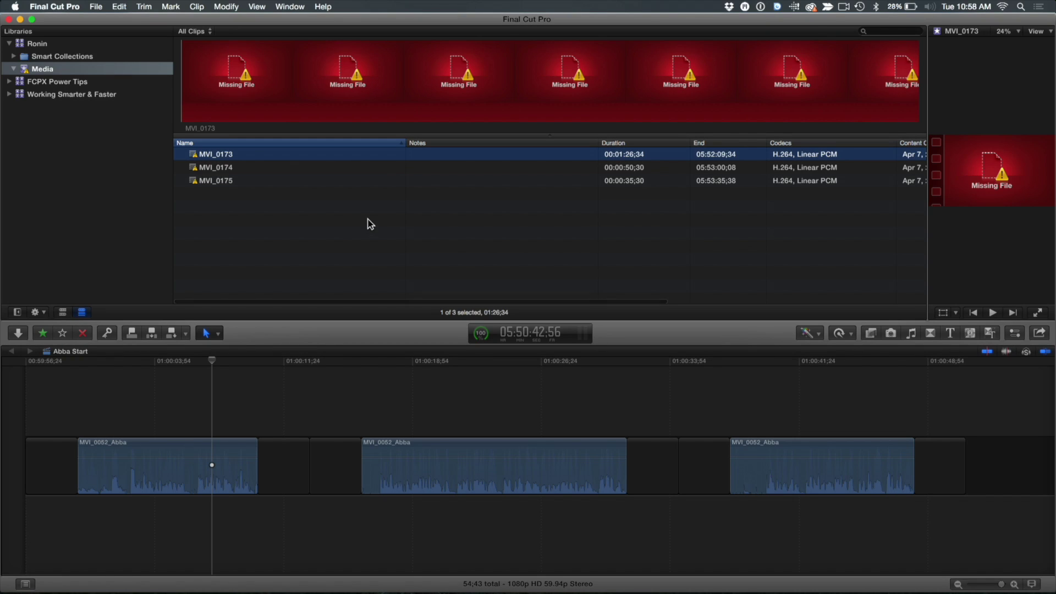
click(16, 333)
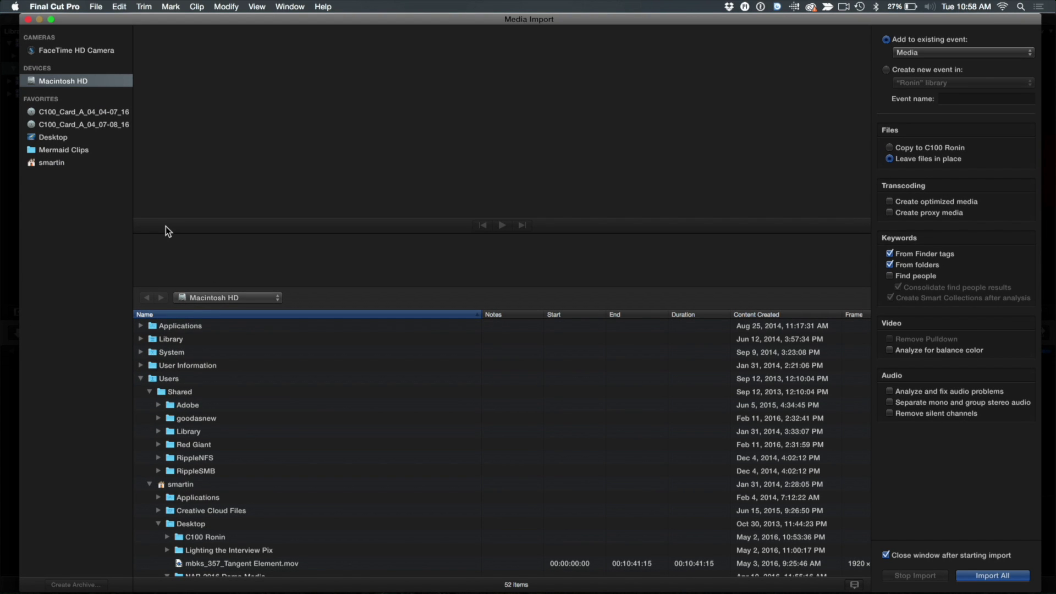
click(62, 116)
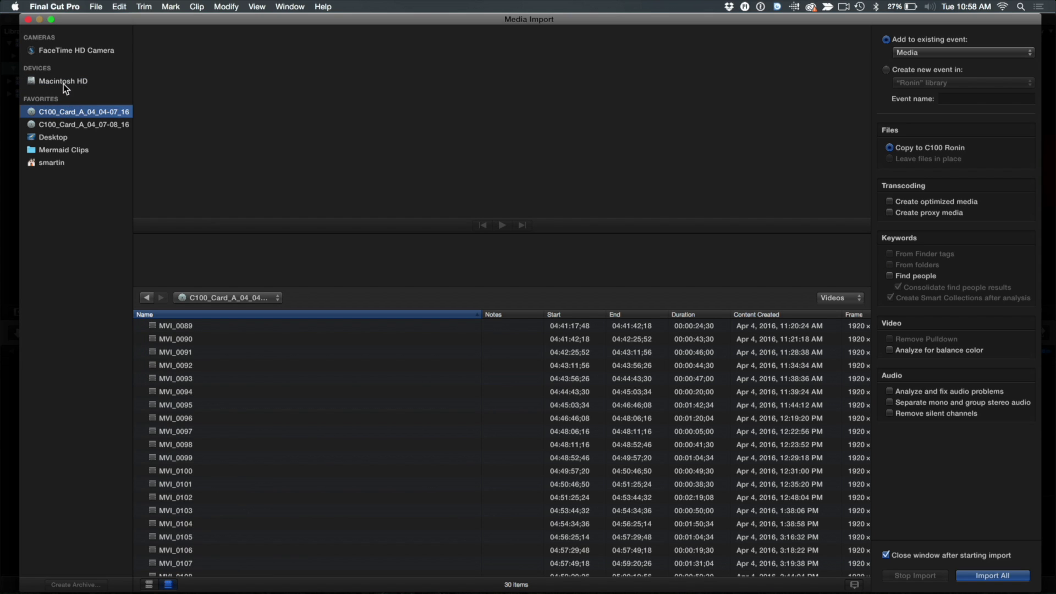
click(27, 20)
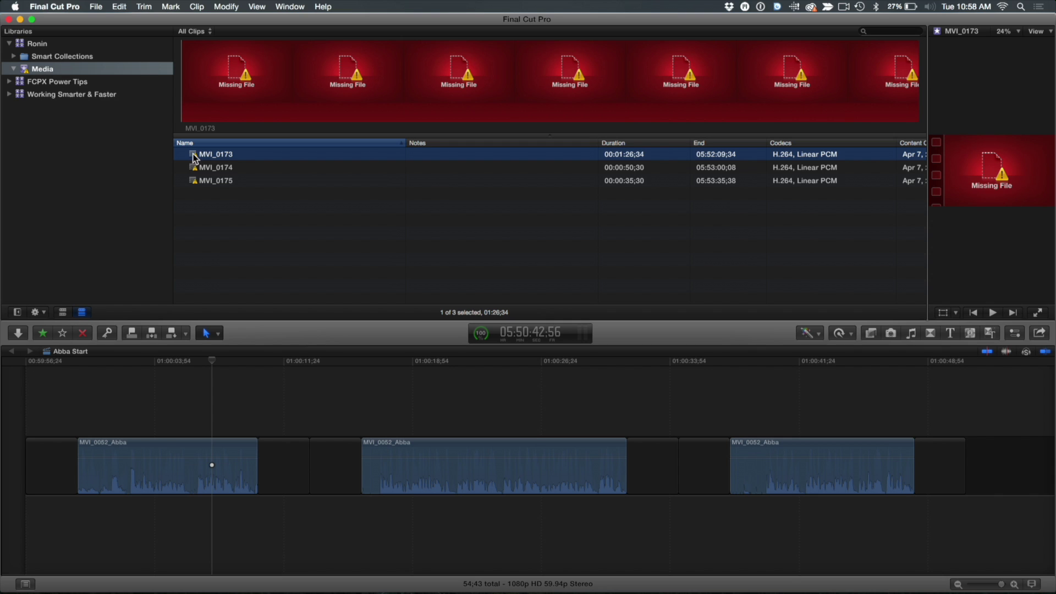
Reimport the Media event's missing clips from the camera archive and confirm with Continue.
click(97, 7)
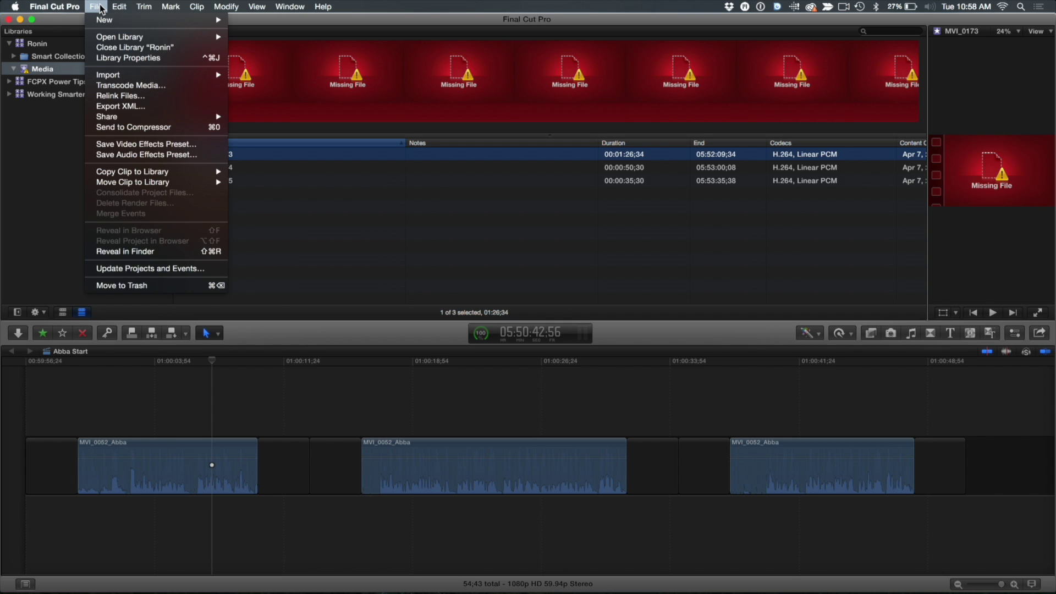
mouse_move(103, 21)
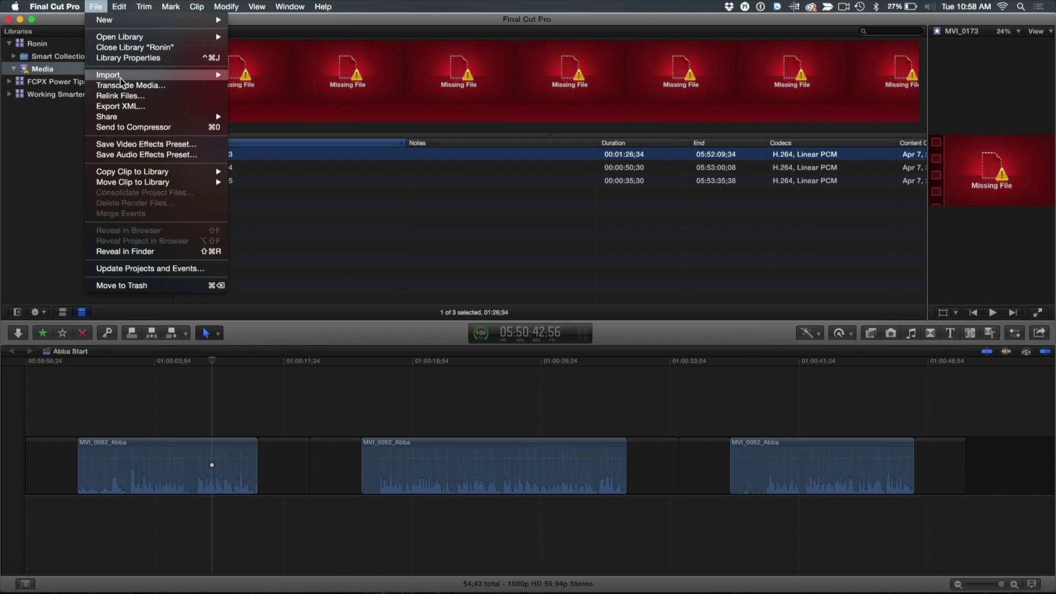
mouse_move(126, 77)
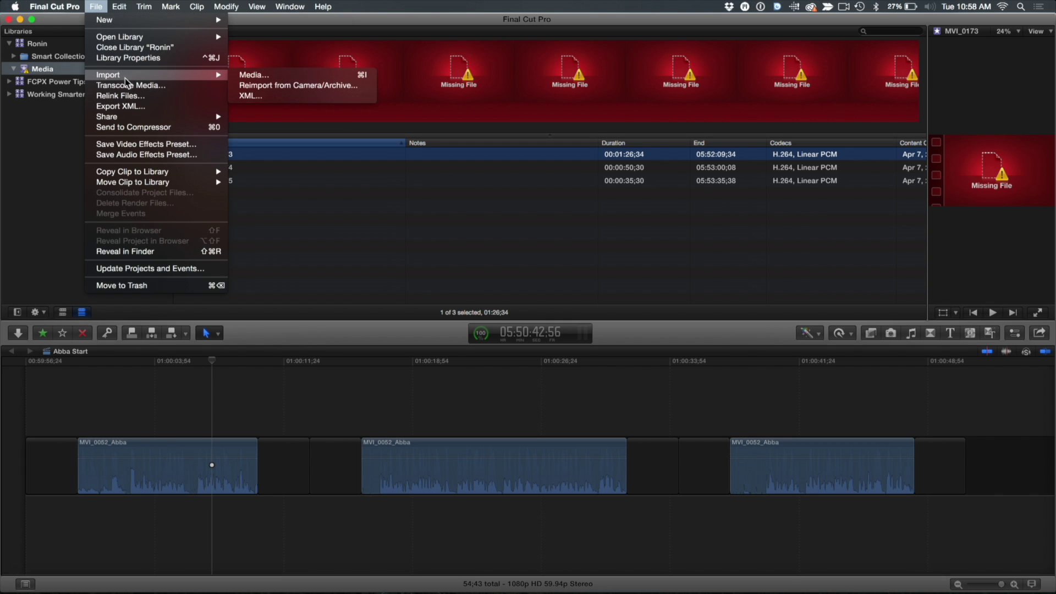
click(285, 86)
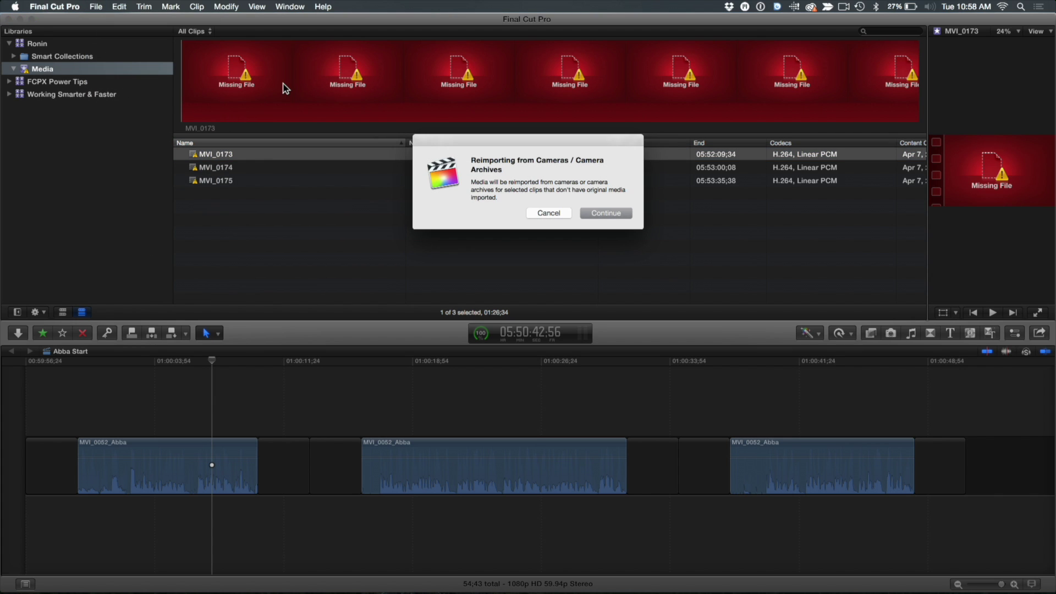
click(607, 214)
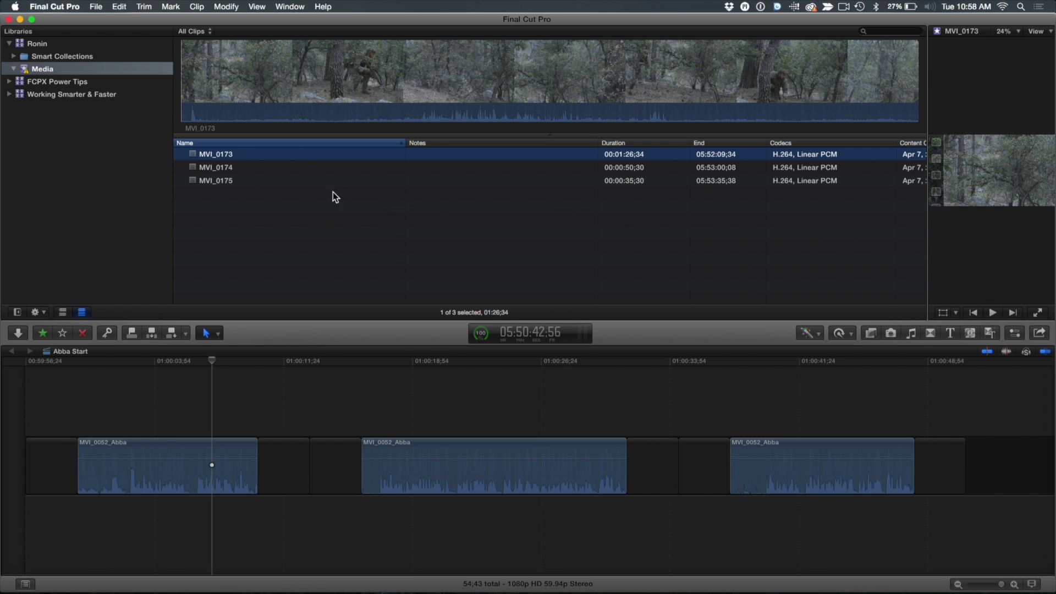
Reveal MVI_0173's media file in Finder and enlarge the window to show the 2016-04-07 folder.
click(295, 90)
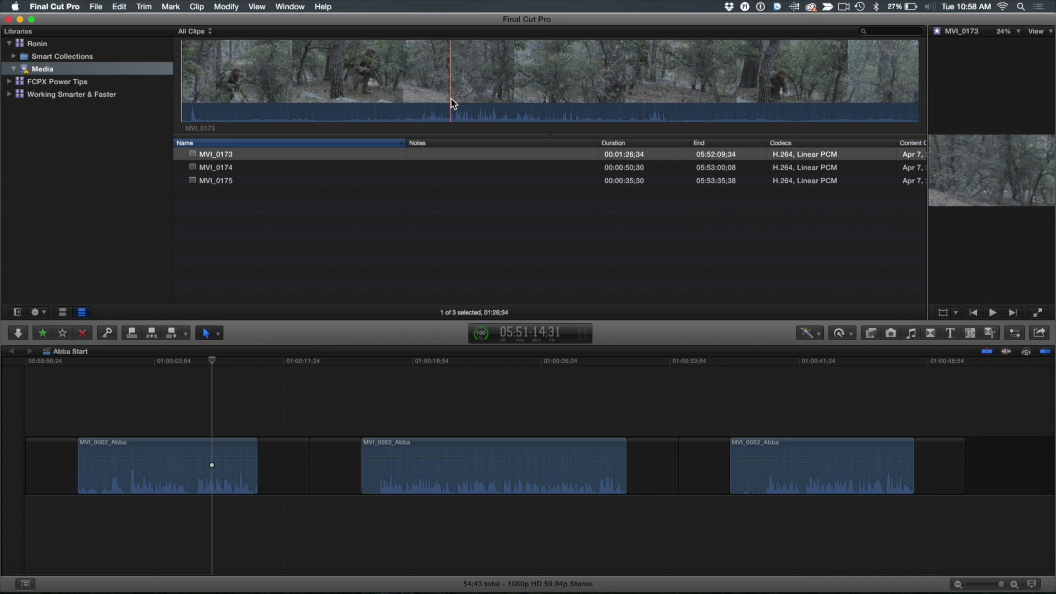
right_click(218, 154)
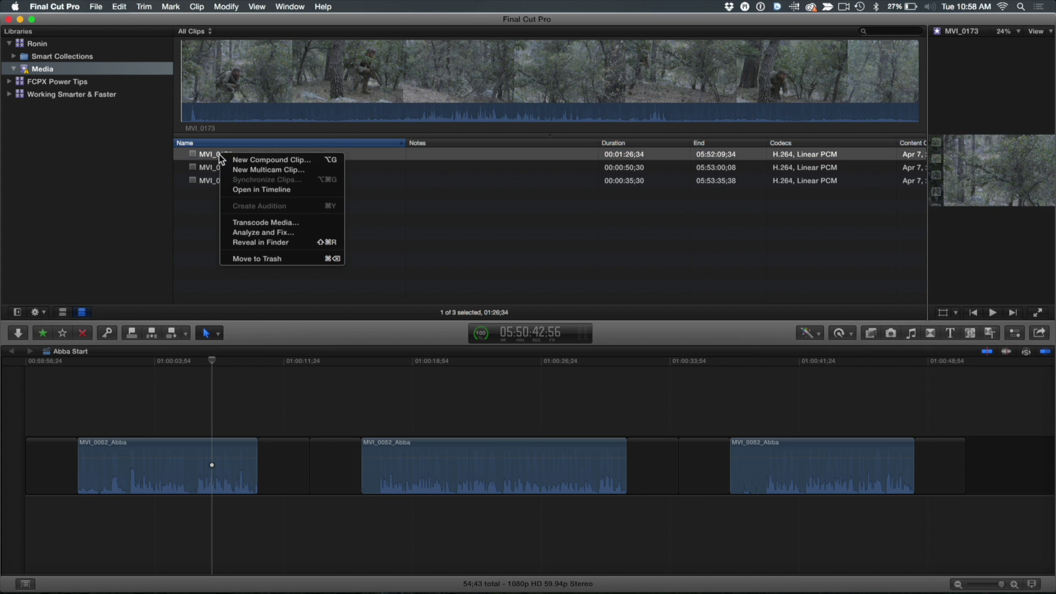
click(263, 243)
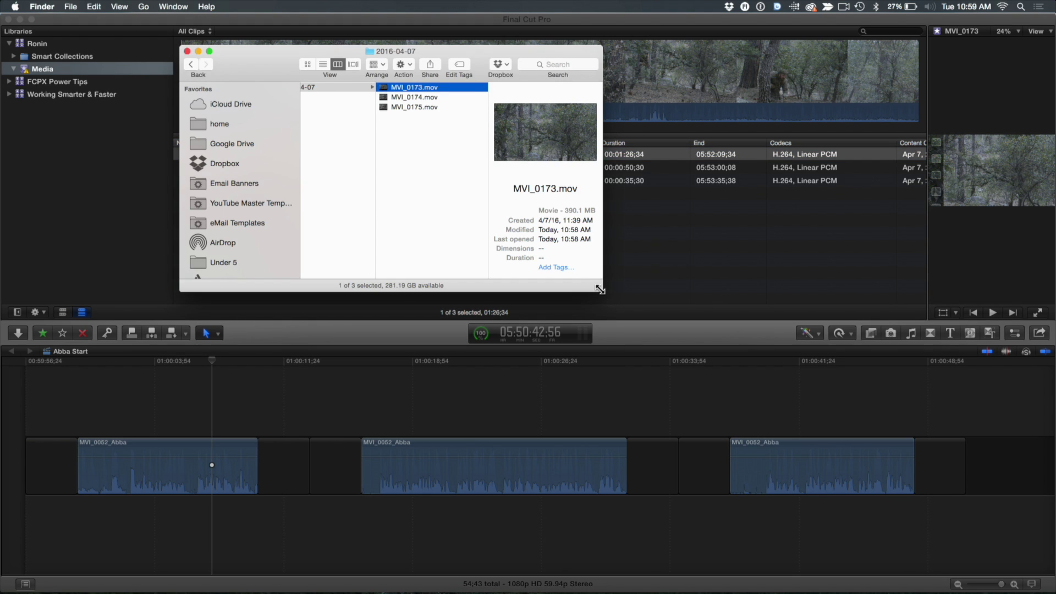
drag(600, 290, 808, 391)
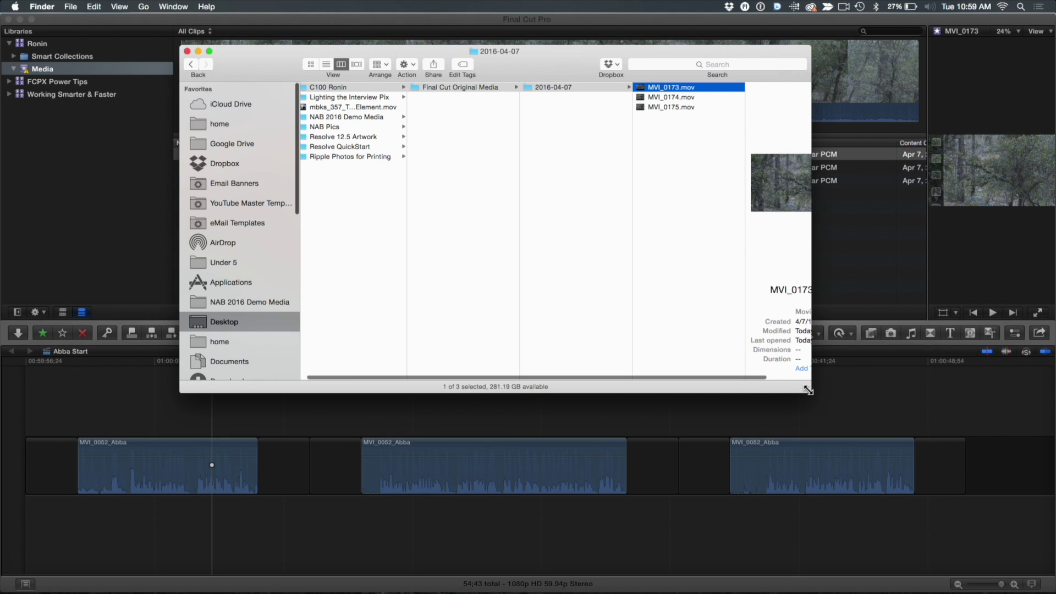